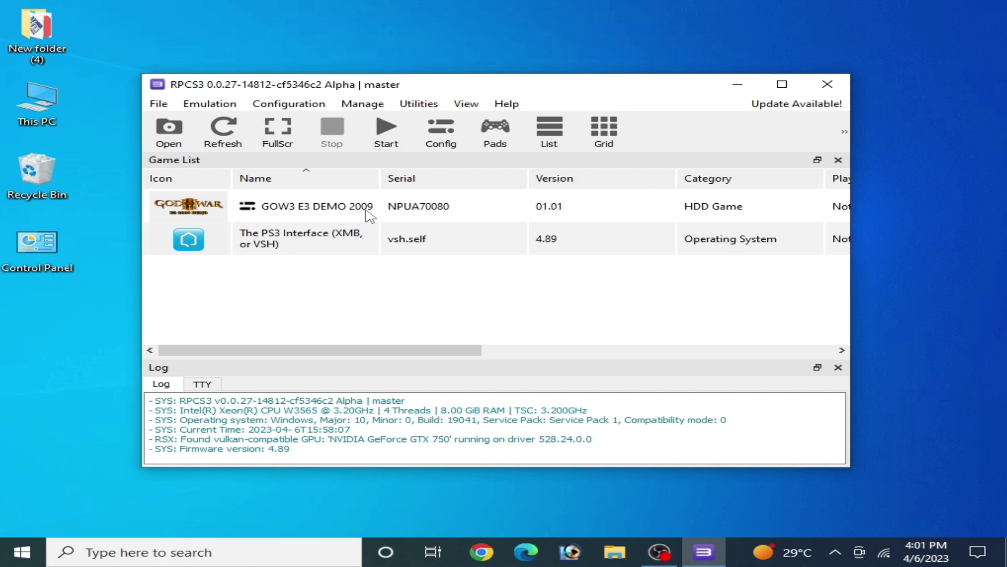
Open the per-game custom configuration for GOW3 E3 DEMO 2009 from the game list
right_click(351, 207)
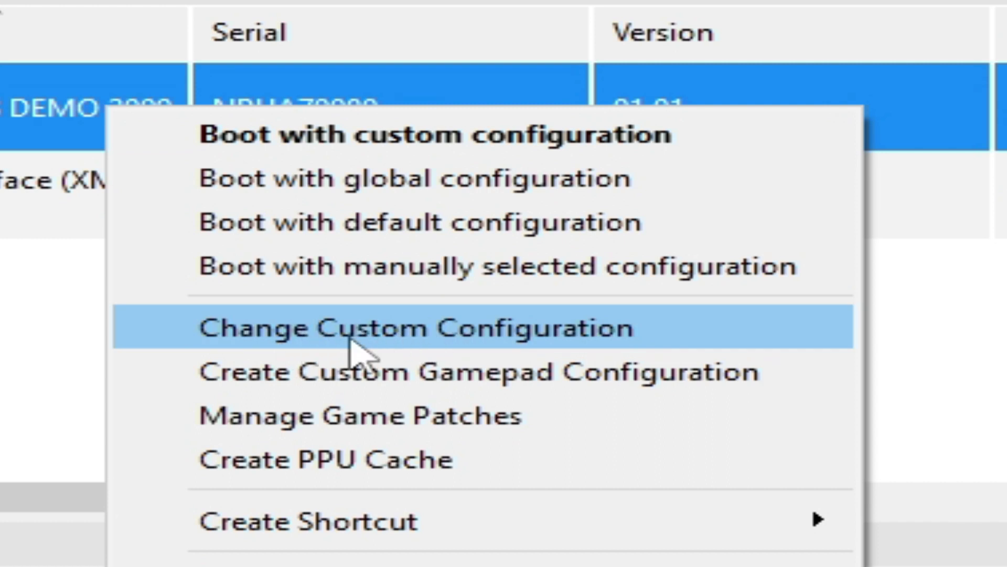
click(326, 334)
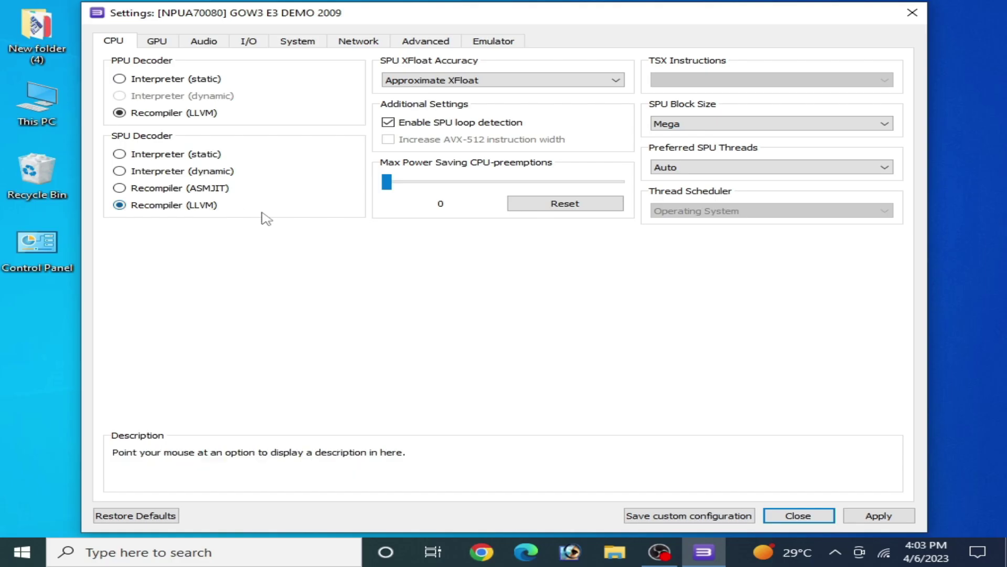
Reposition the settings window and try SPU Block Size Safe, leaving it at Mega
drag(240, 29, 543, 62)
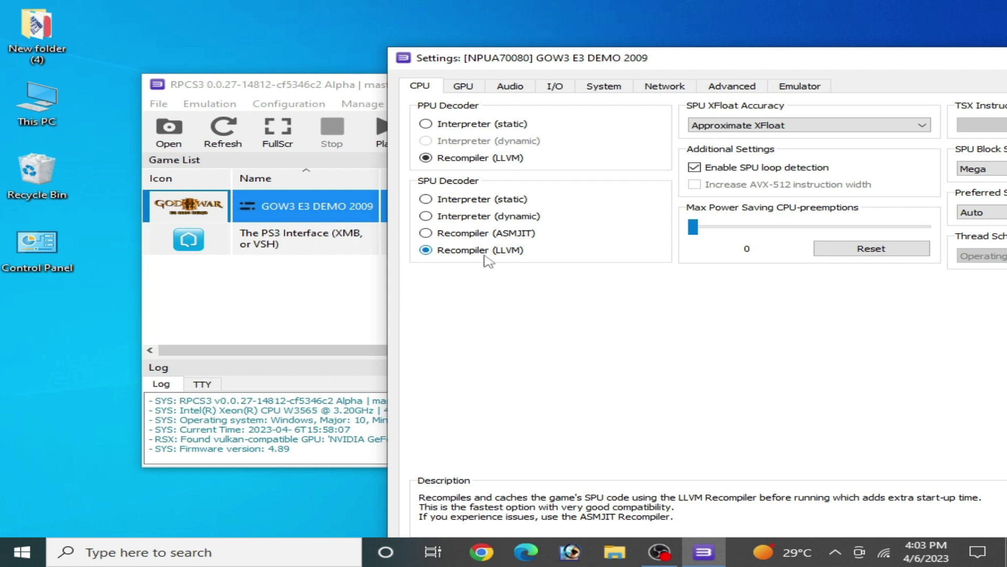
drag(667, 48, 332, 24)
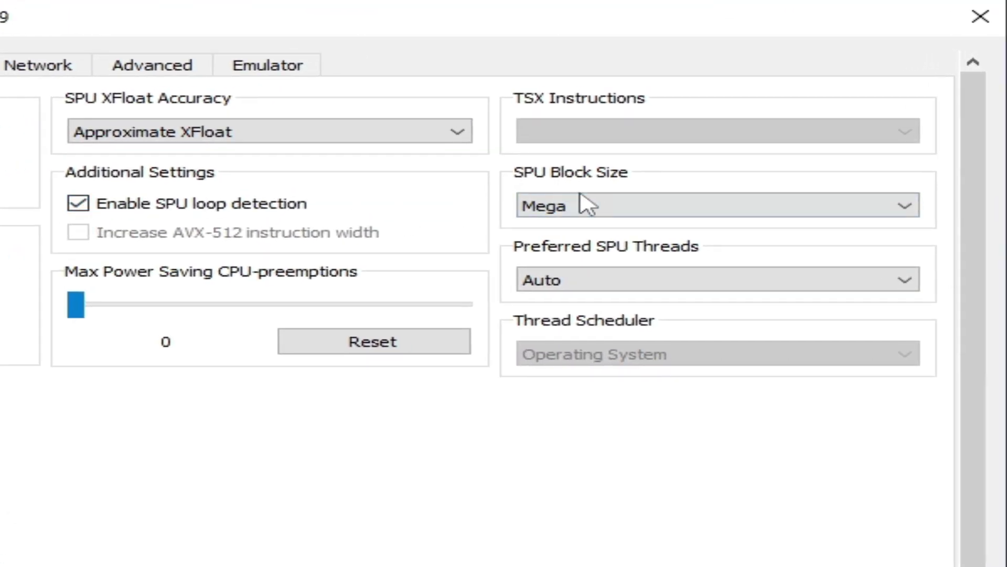
click(596, 208)
click(558, 226)
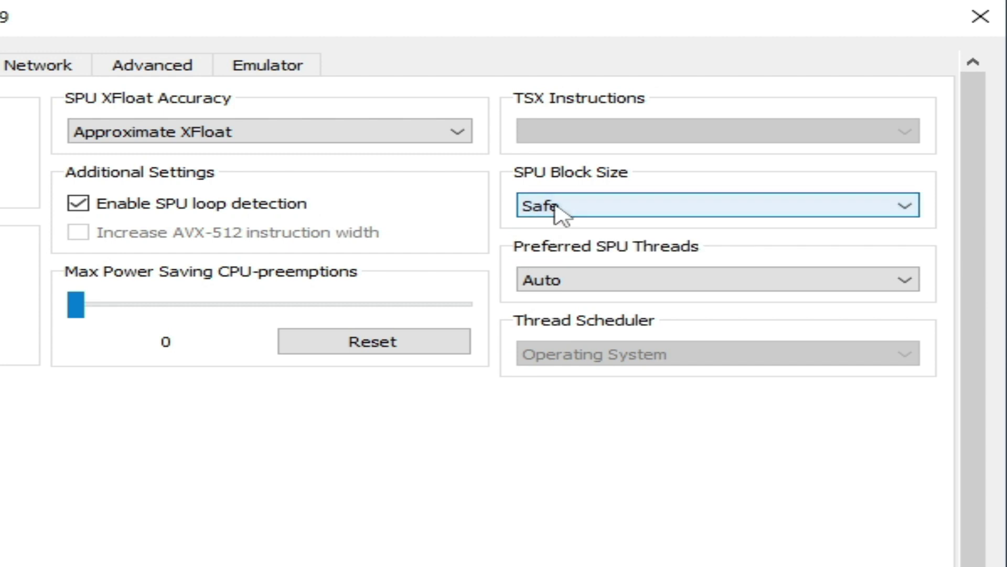
click(564, 210)
click(546, 242)
click(579, 216)
click(559, 222)
click(538, 211)
click(551, 244)
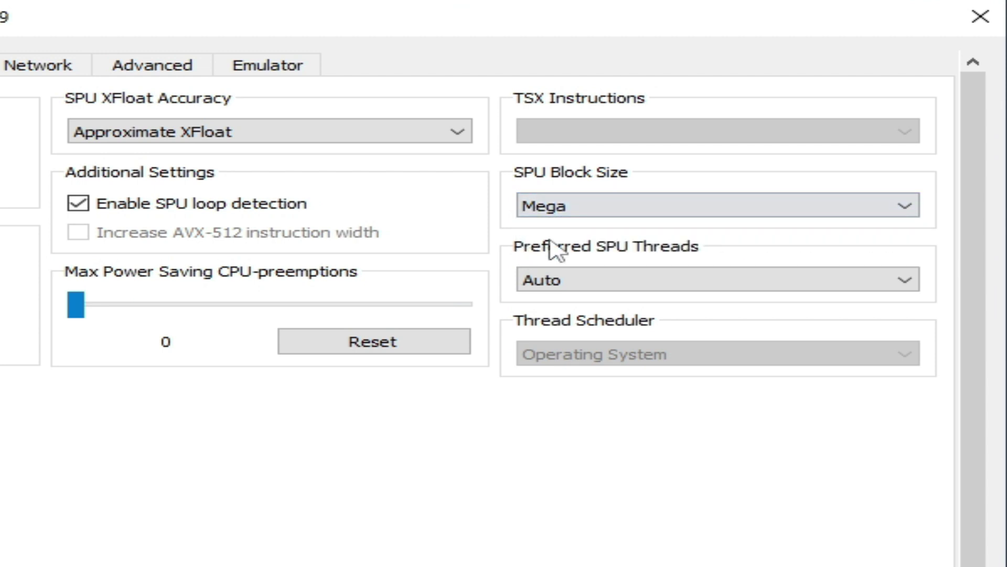
Try Preferred SPU Threads at 1, then restore it to Auto
click(728, 193)
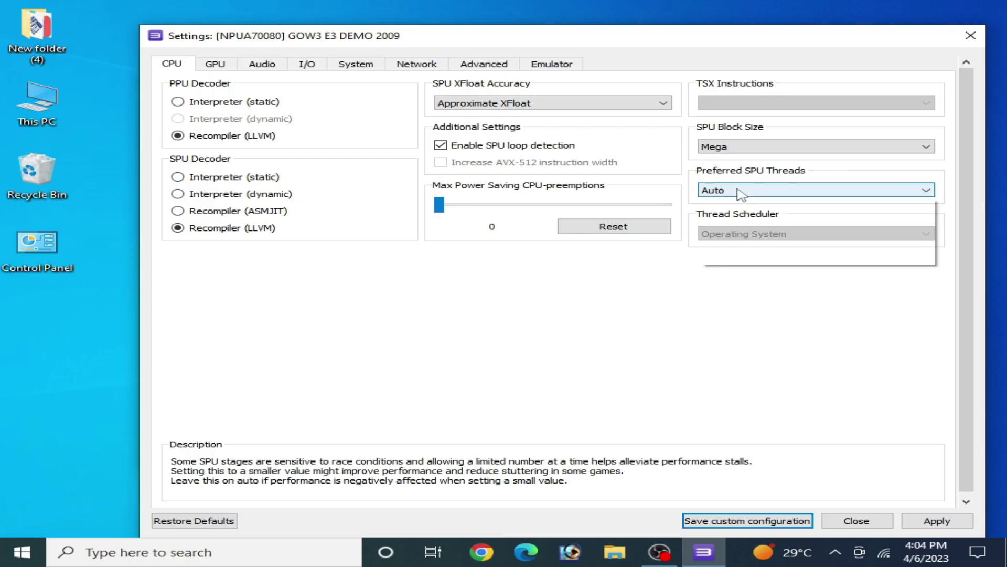
click(732, 209)
click(731, 193)
scroll(731, 195, up, 1)
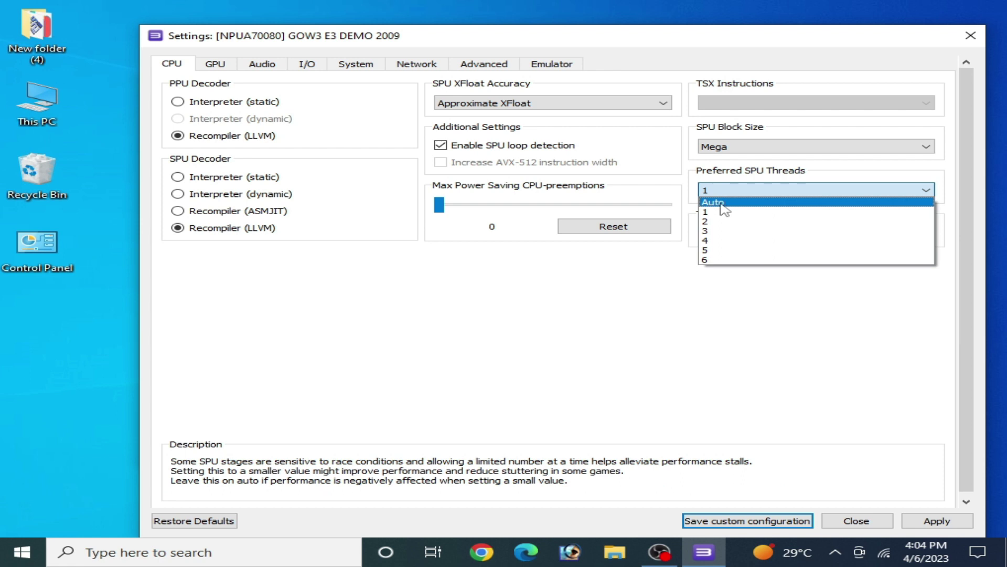
click(731, 190)
drag(340, 36, 670, 76)
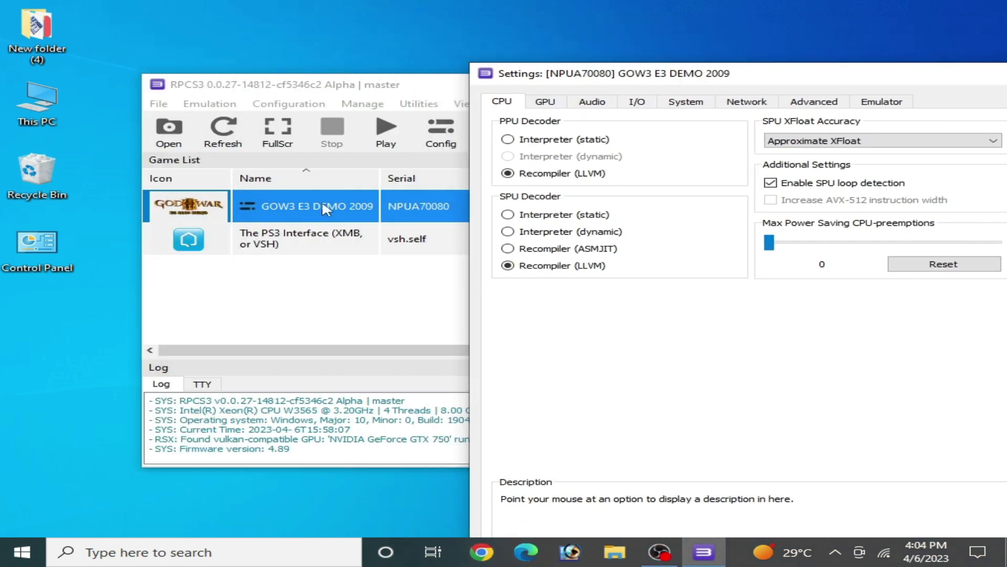
drag(778, 88, 404, 44)
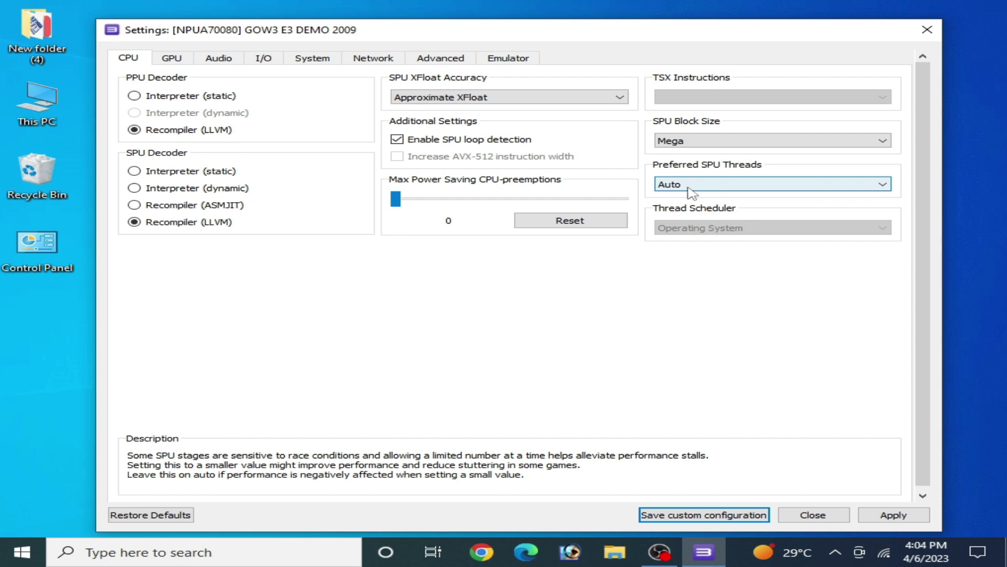
click(691, 191)
click(687, 203)
click(686, 184)
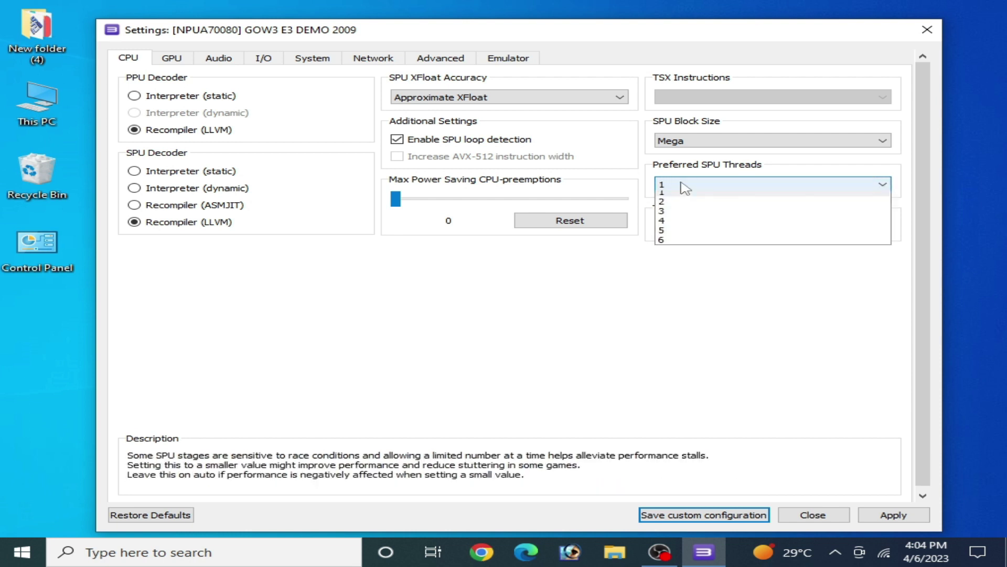
click(665, 196)
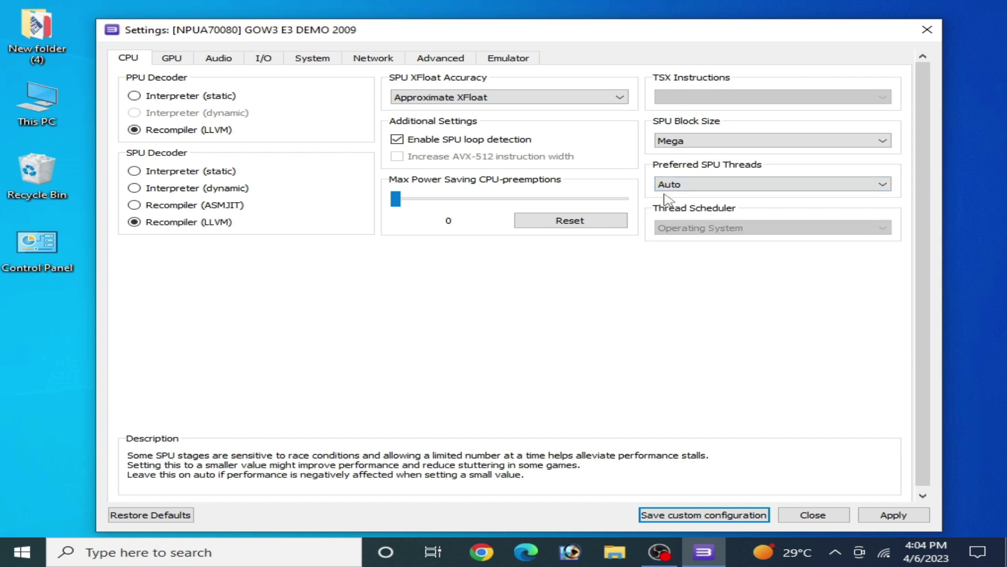
click(176, 61)
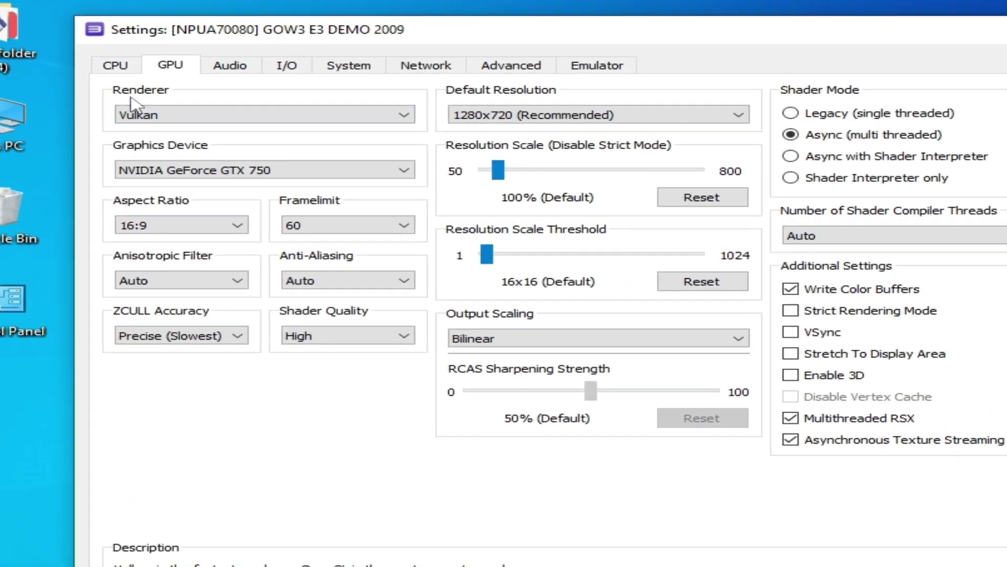
click(157, 114)
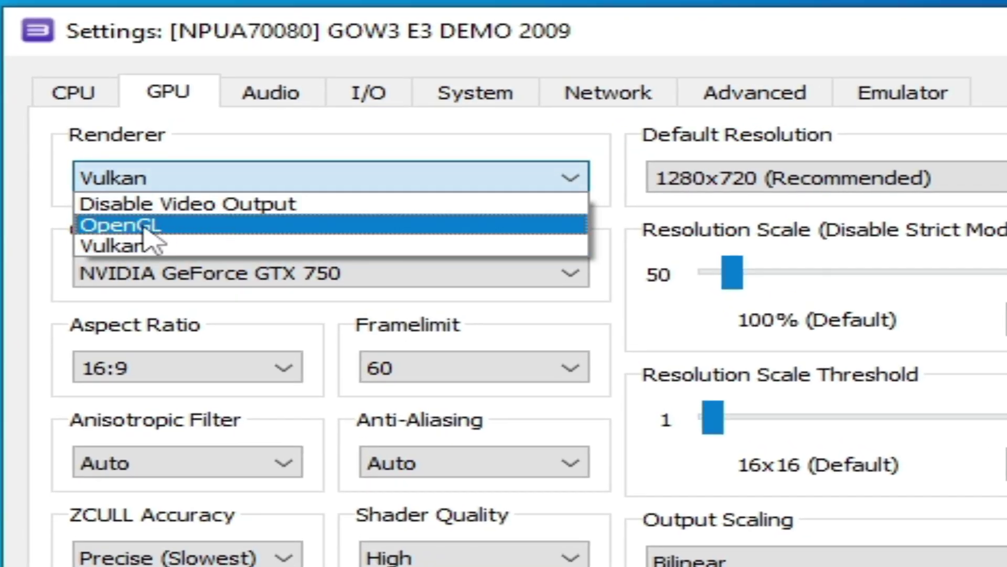
click(135, 245)
click(146, 198)
click(200, 185)
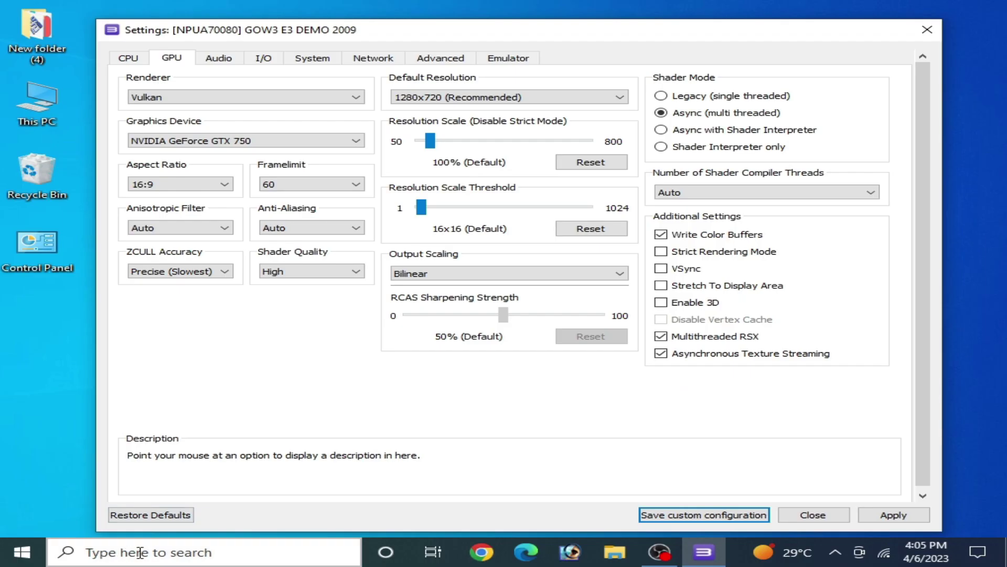
click(139, 552)
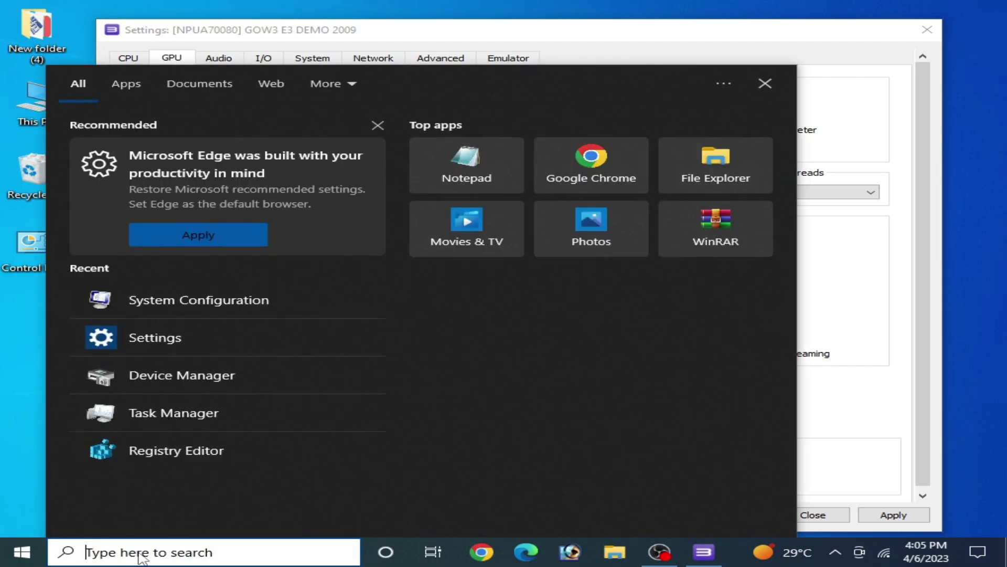
Open the NVIDIA GeForce GTX 750 properties under Display adapters in Device Manager
key(Escape)
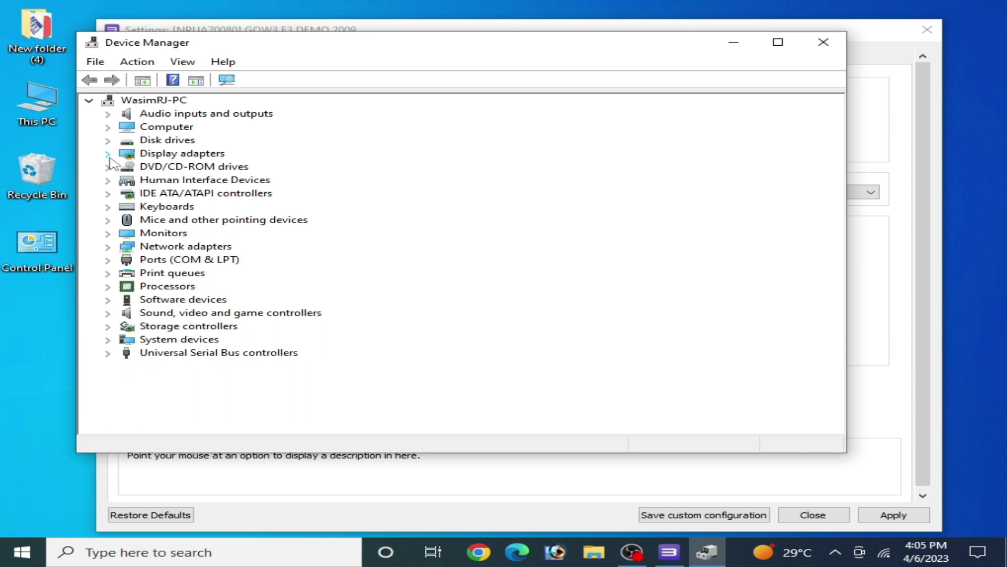
click(108, 155)
click(177, 168)
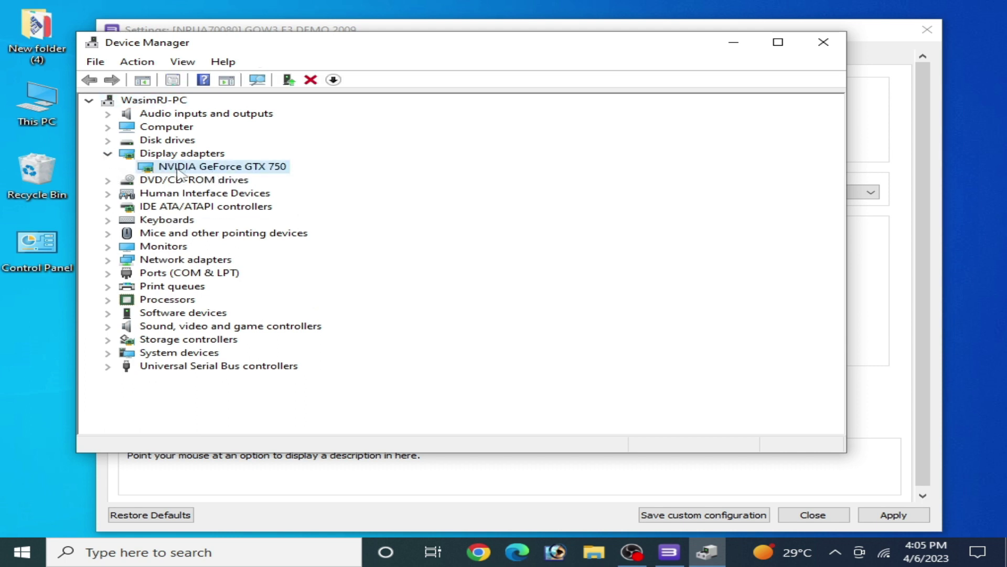
right_click(213, 171)
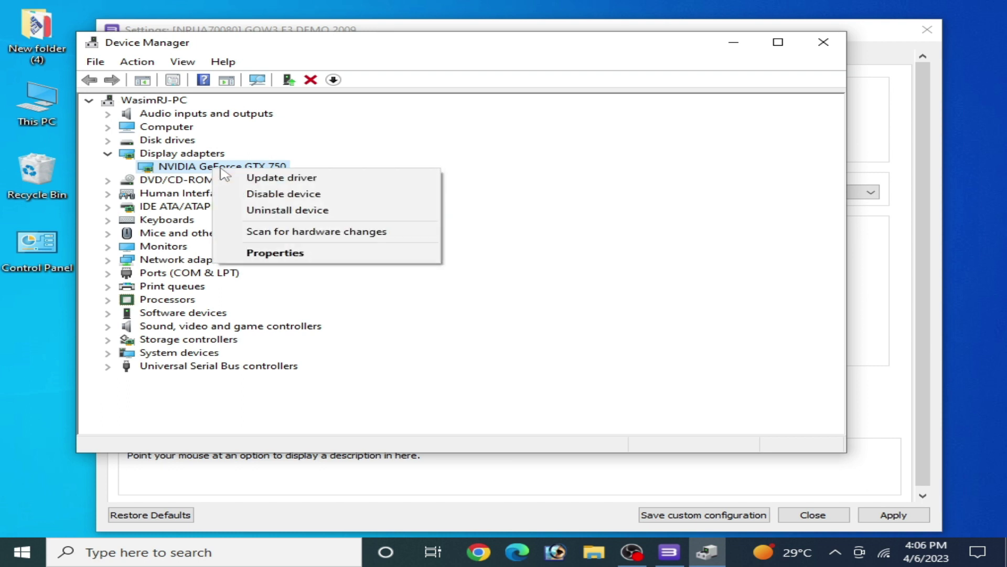
click(284, 253)
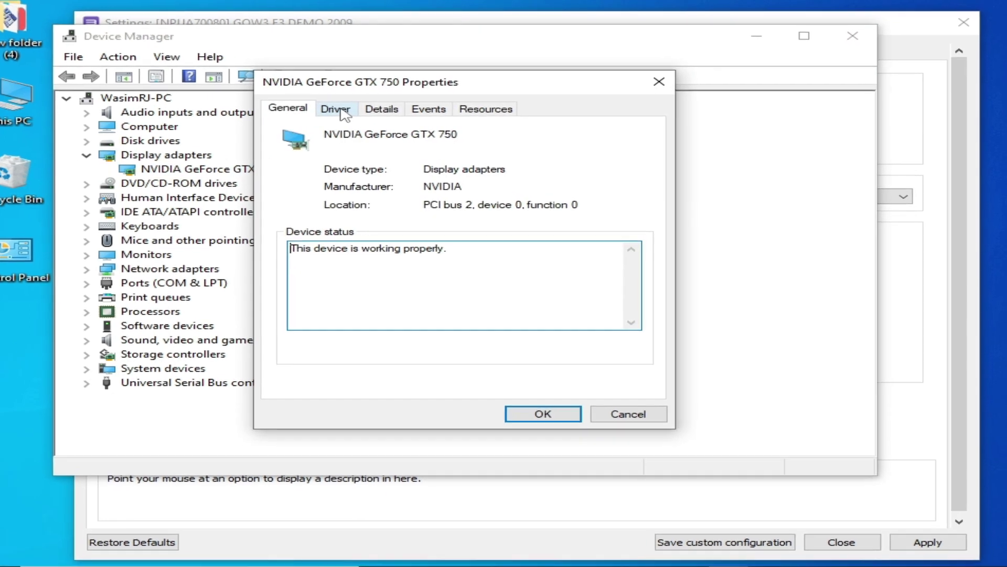
click(340, 110)
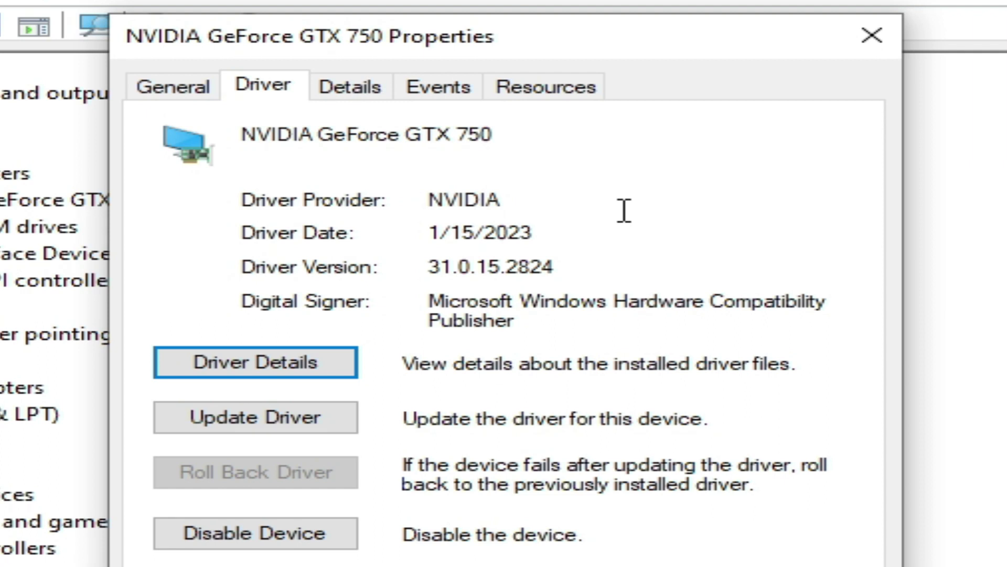
Copy the adapter's device description from the Details tab and close Device Manager
click(367, 90)
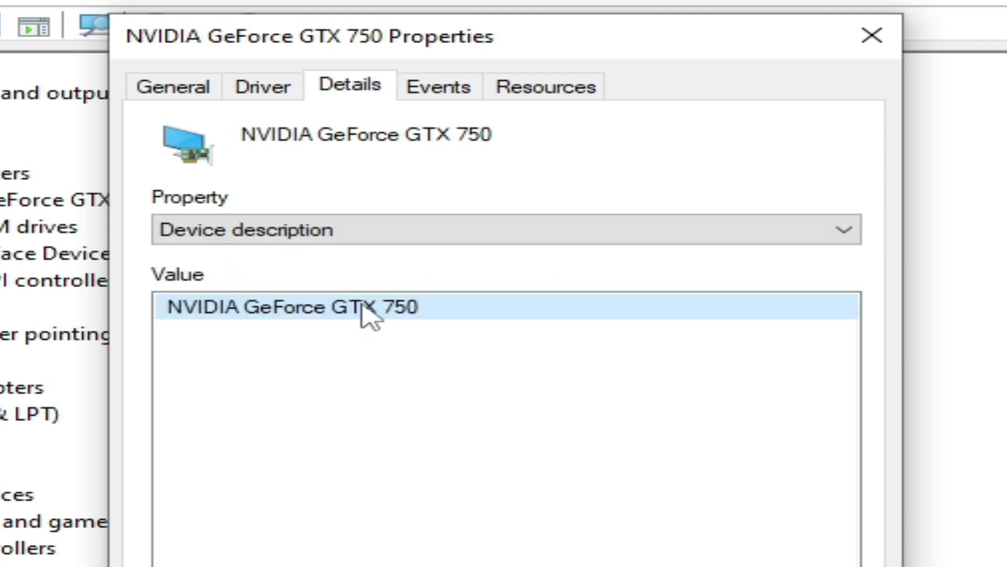
right_click(279, 308)
click(368, 321)
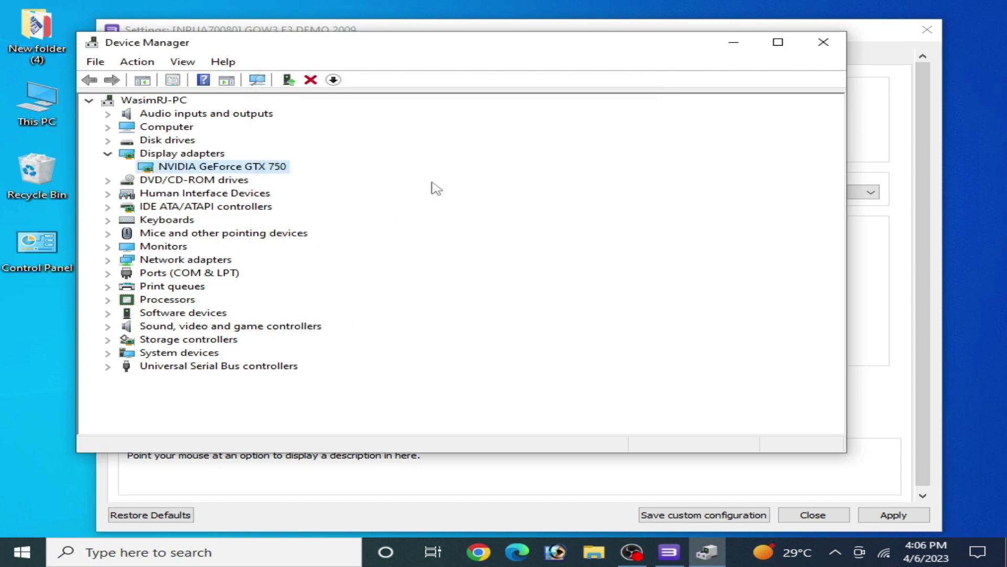
click(823, 43)
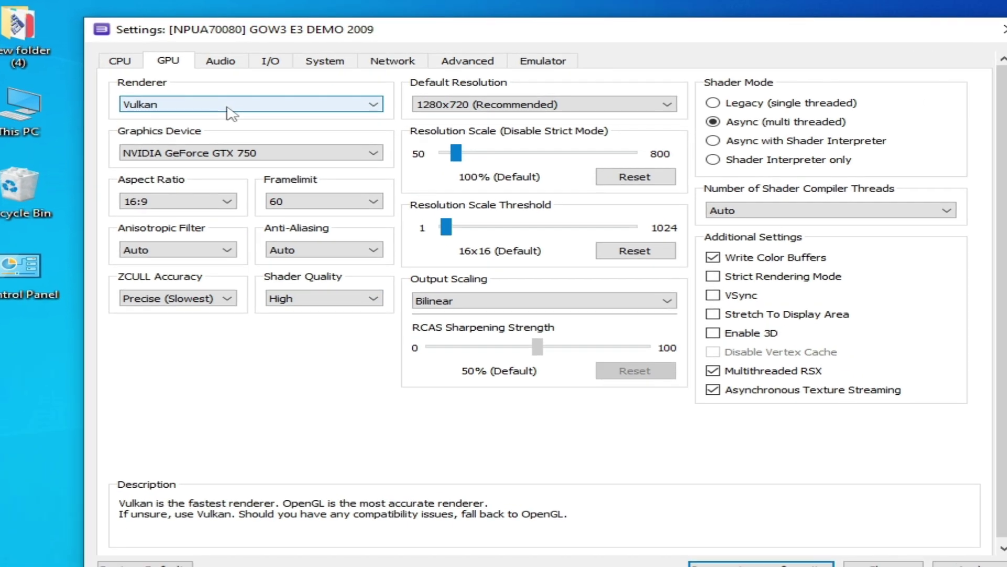
Set the renderer to Vulkan, the device to NVIDIA GeForce GTX 750, and anti-aliasing to Disabled
click(246, 98)
click(176, 169)
click(276, 186)
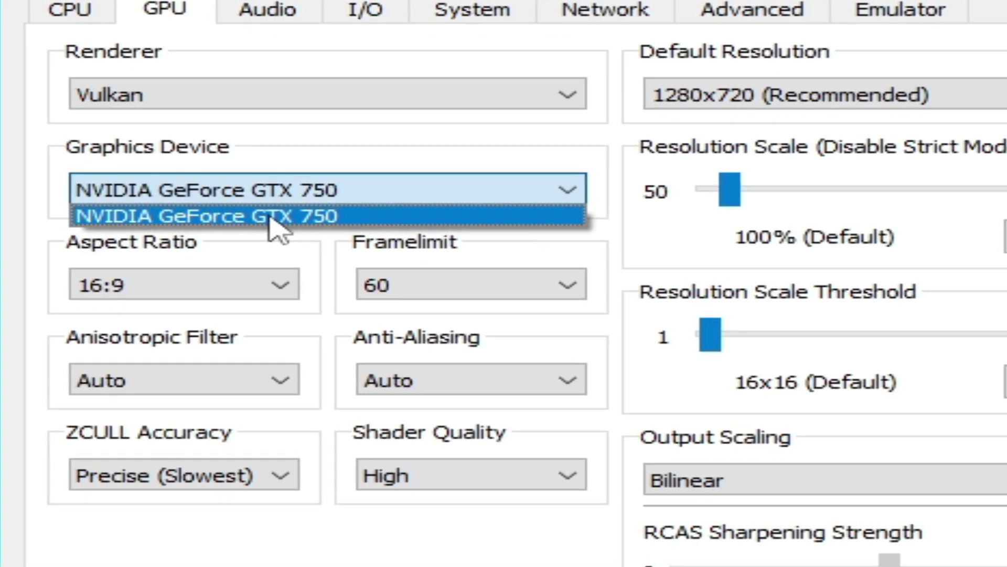
click(234, 255)
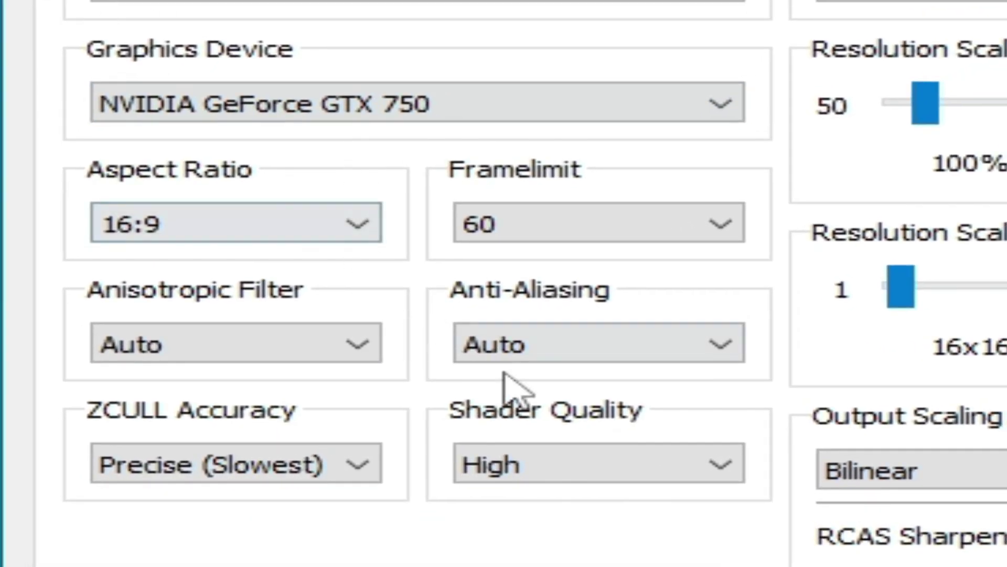
click(589, 356)
click(540, 383)
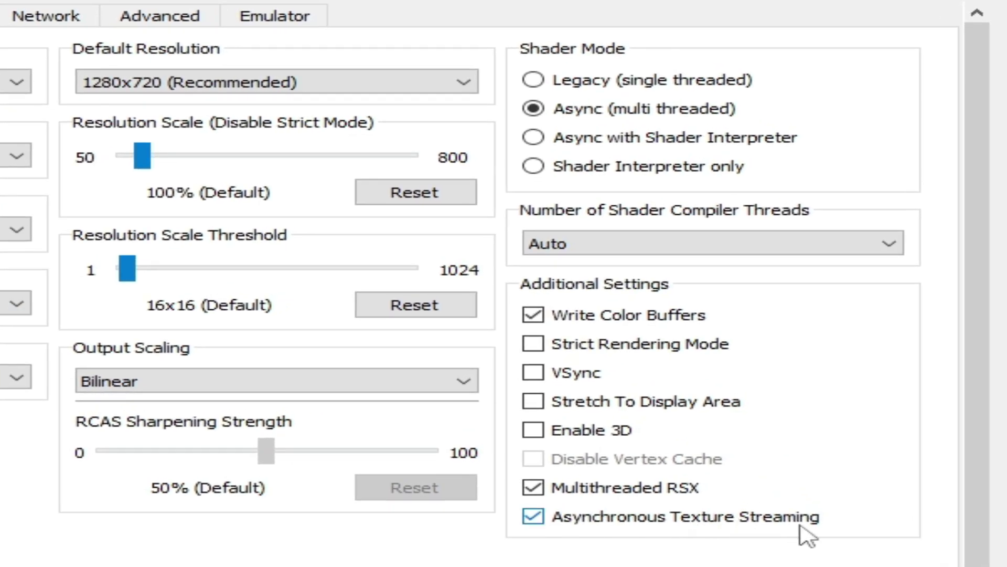
Keep Multithreaded RSX on and save the game's custom configuration
click(541, 493)
click(539, 490)
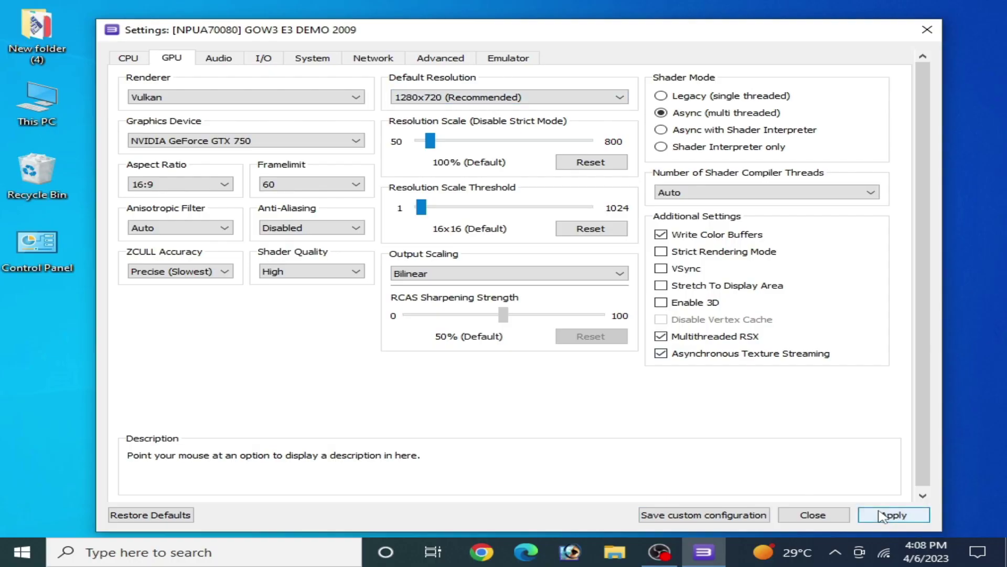
click(694, 516)
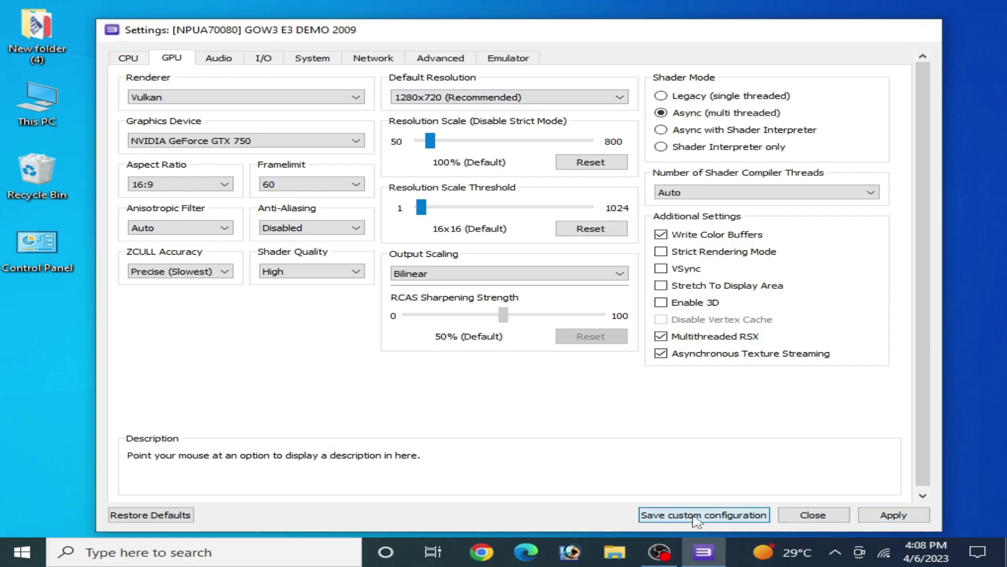
right_click(268, 202)
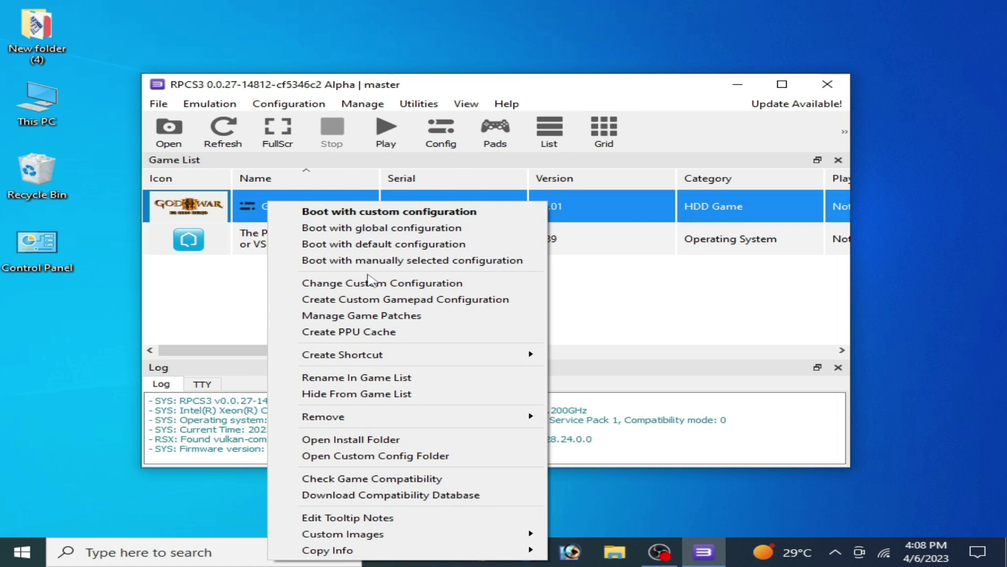
On the custom configuration's Advanced tab, try RSX FIFO Accuracy Fast, then keep Atomic
click(340, 284)
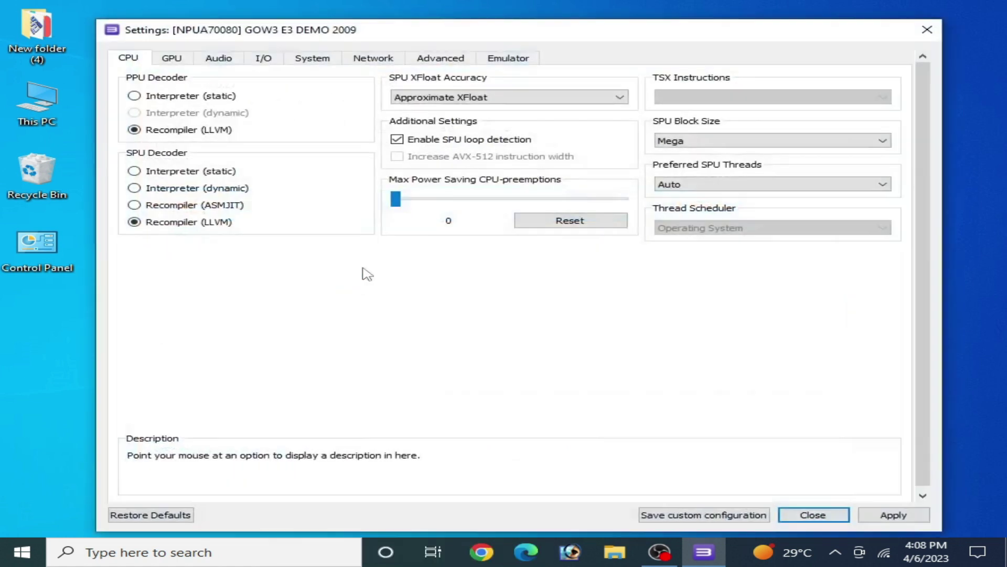
click(432, 61)
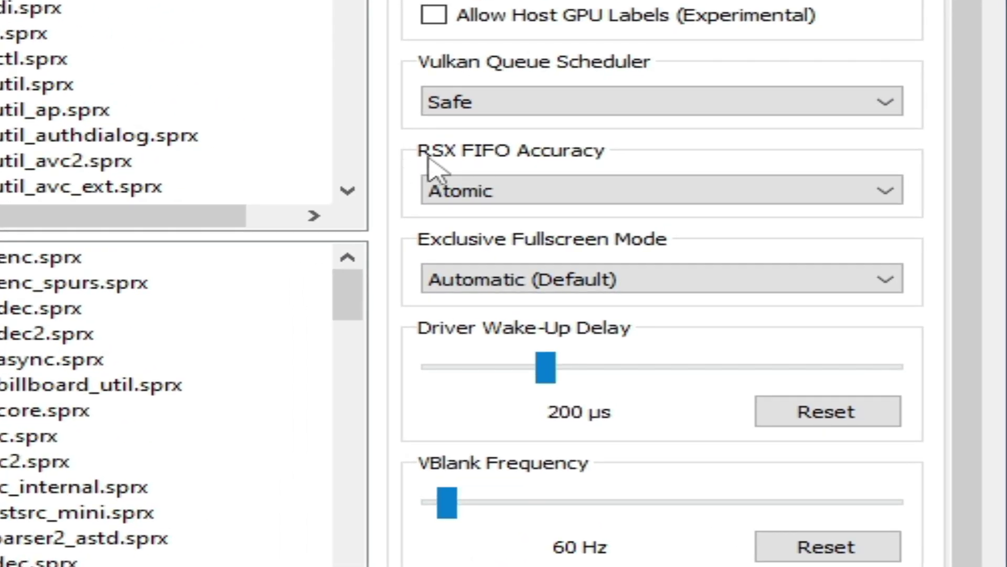
click(491, 196)
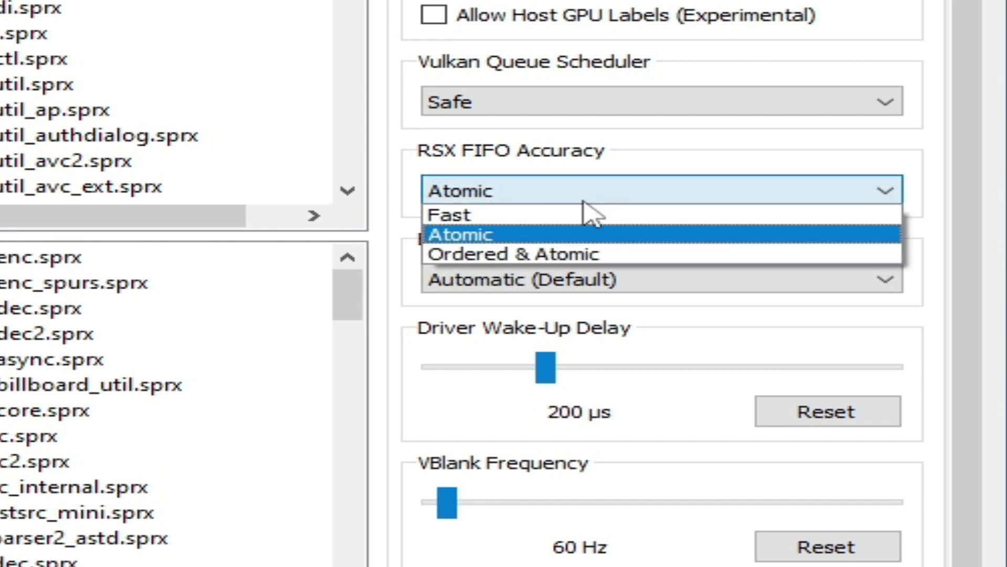
click(467, 245)
click(439, 194)
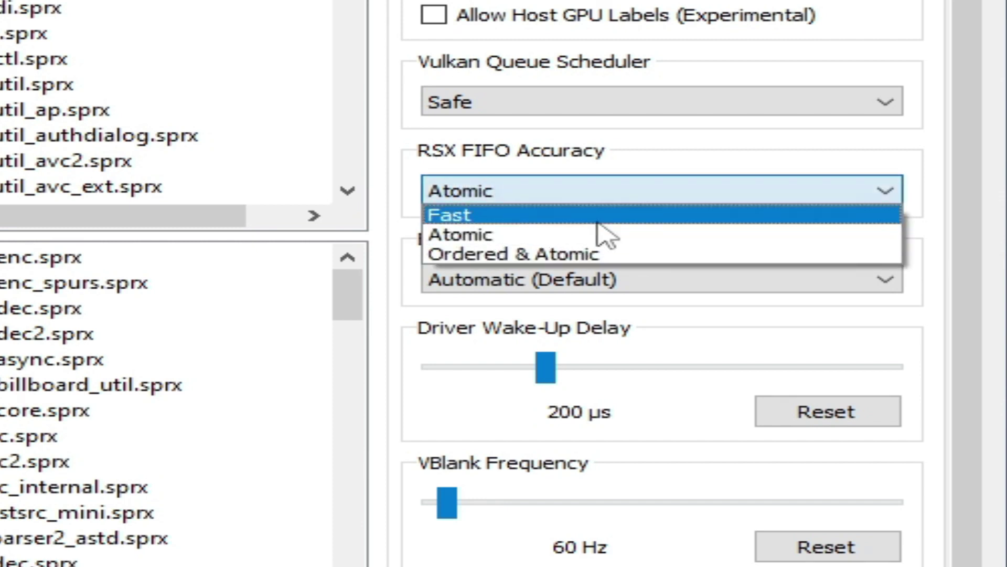
click(450, 215)
click(451, 192)
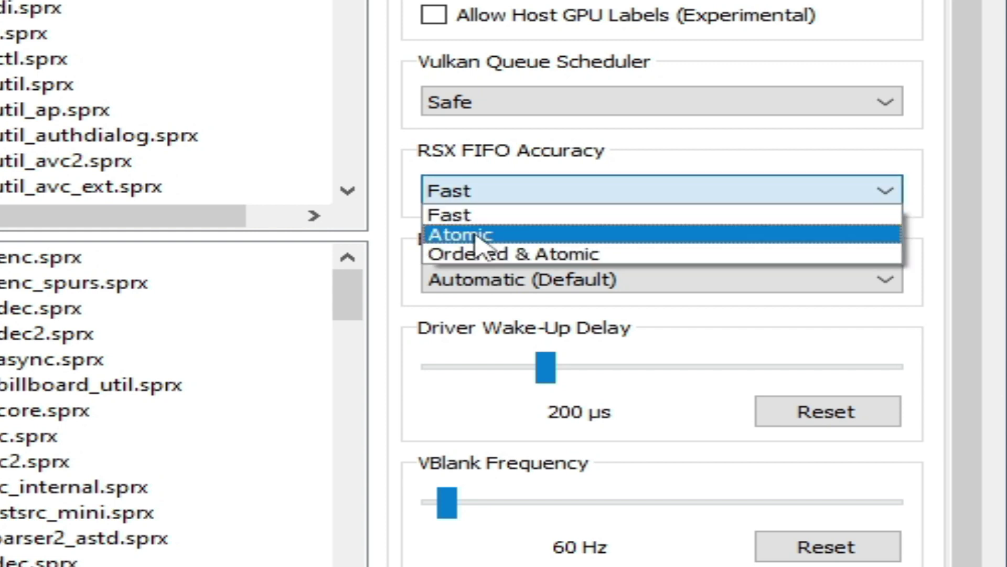
click(475, 235)
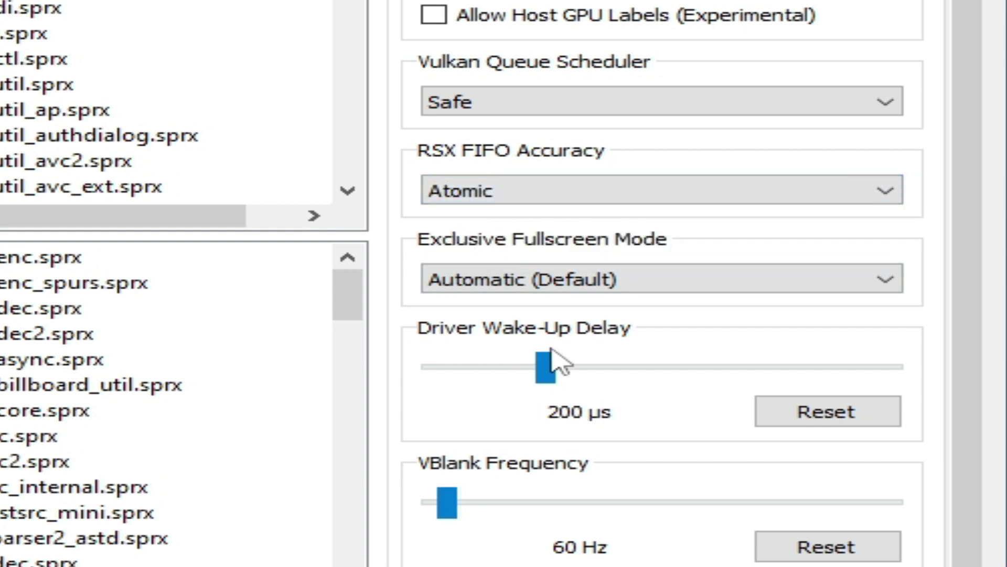
Keep 200 µs wake-up delay, RSX reservation access on, SPURS Unlimited; apply and save
mouse_move(545, 362)
mouse_down()
mouse_move(420, 362)
mouse_move(523, 359)
mouse_move(555, 372)
mouse_move(536, 367)
mouse_move(547, 367)
mouse_up()
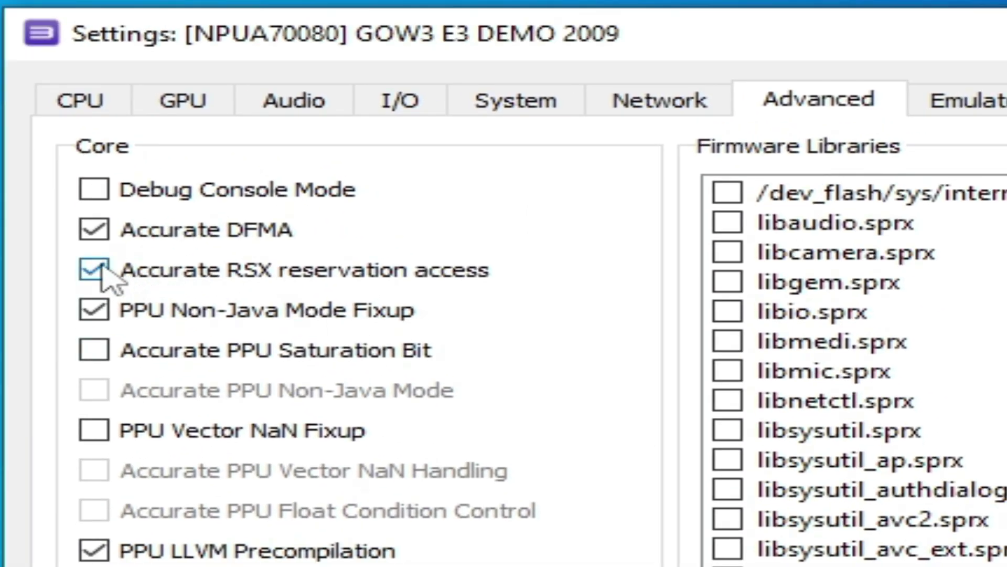
click(102, 269)
click(103, 269)
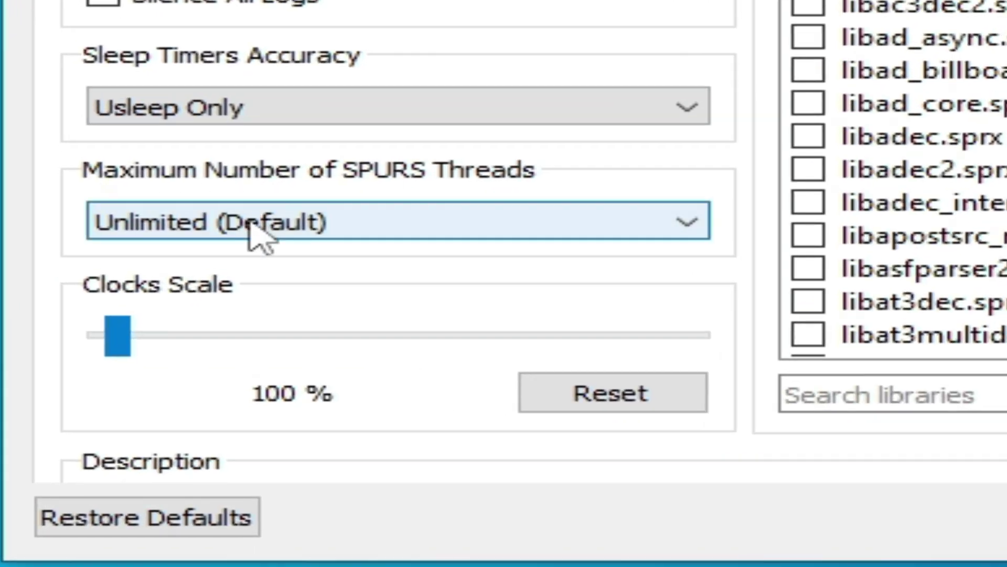
click(202, 224)
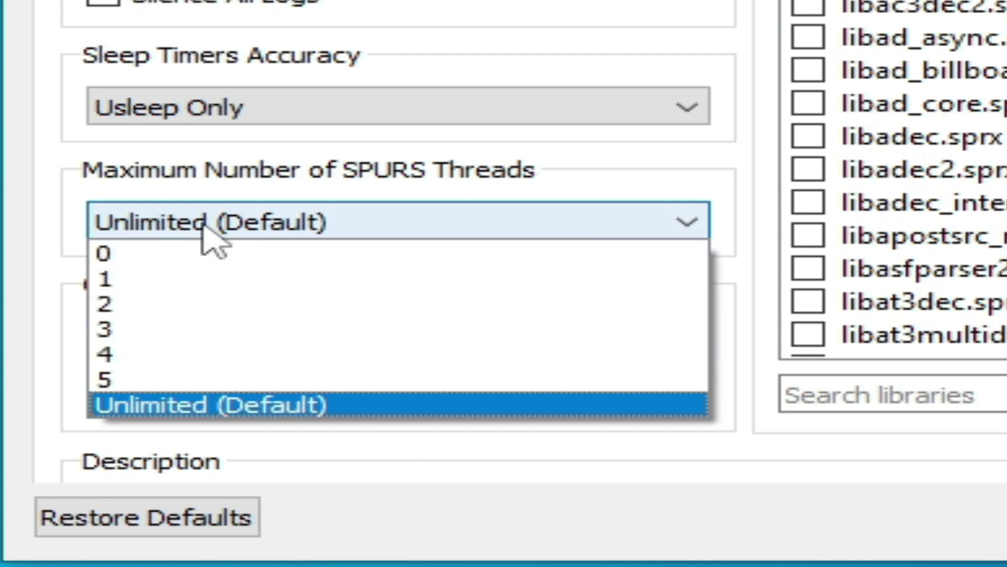
click(246, 412)
click(299, 223)
click(234, 409)
click(893, 514)
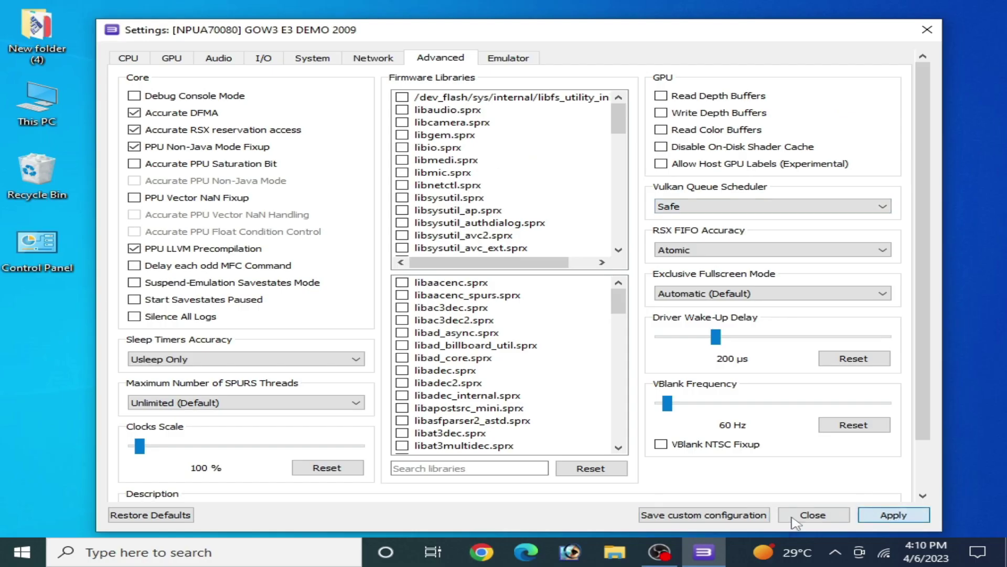
click(700, 517)
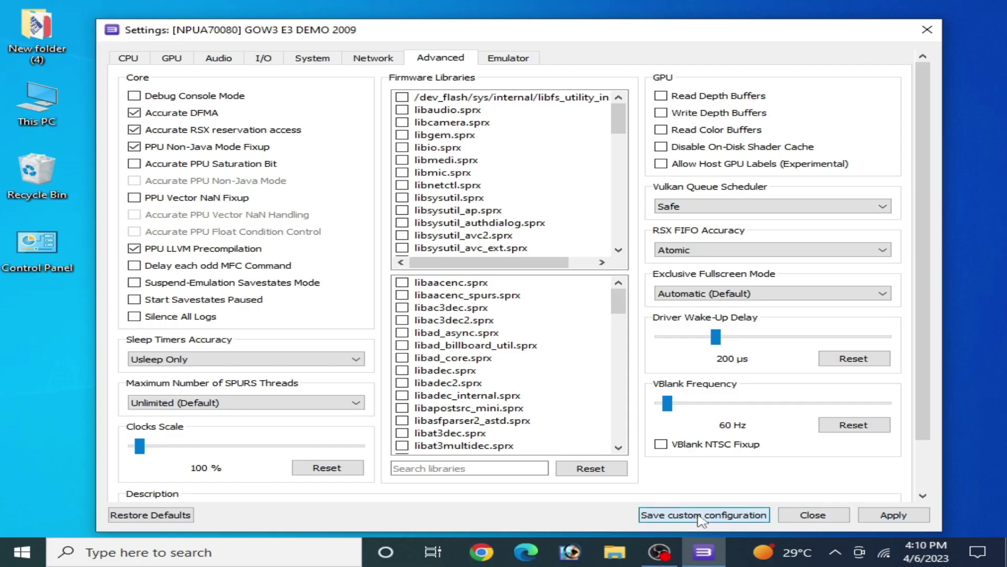